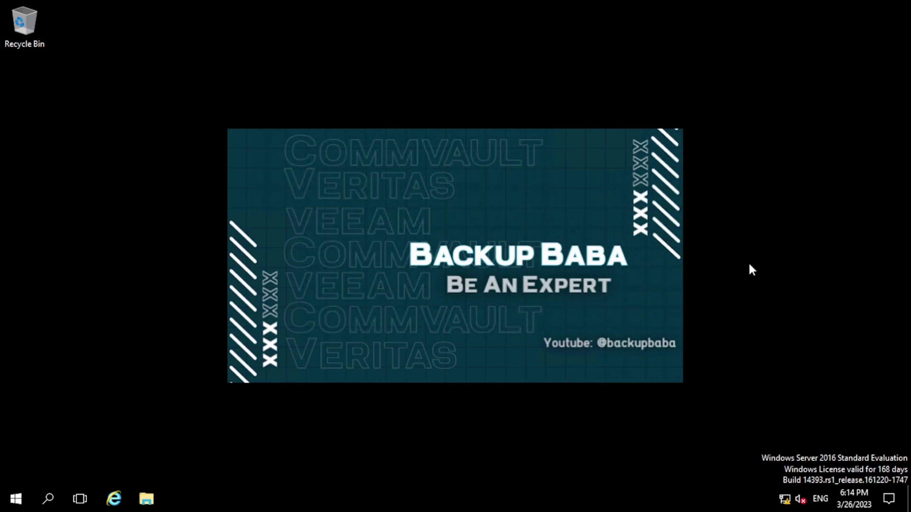
# Step: Launch CommCell Console from Most used and log in as admin with the account password
pyautogui.click(16, 498)
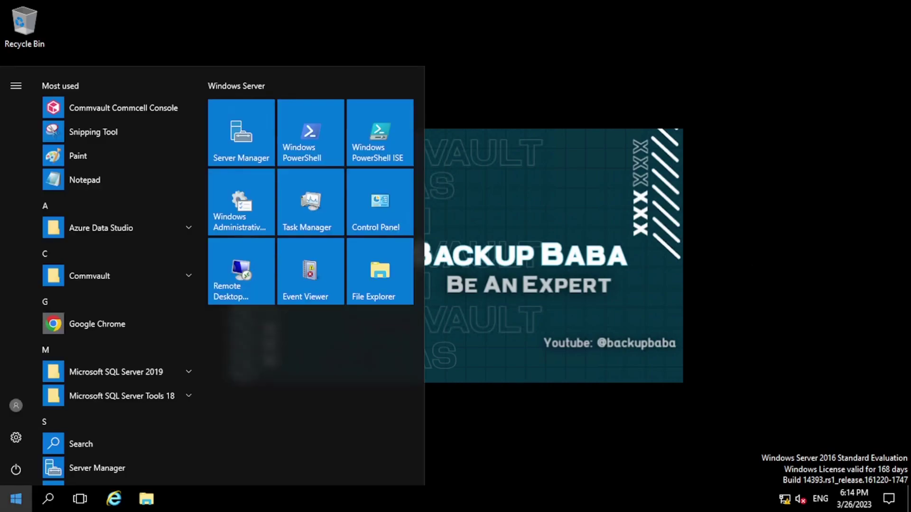
pyautogui.click(127, 111)
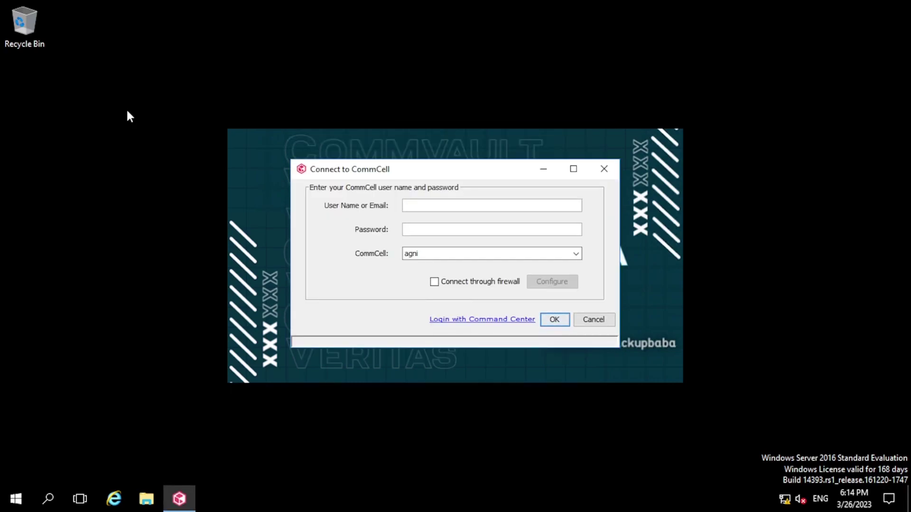
pyautogui.write('admin')
pyautogui.press('Tab')
pyautogui.write('**********')
pyautogui.press('Return')
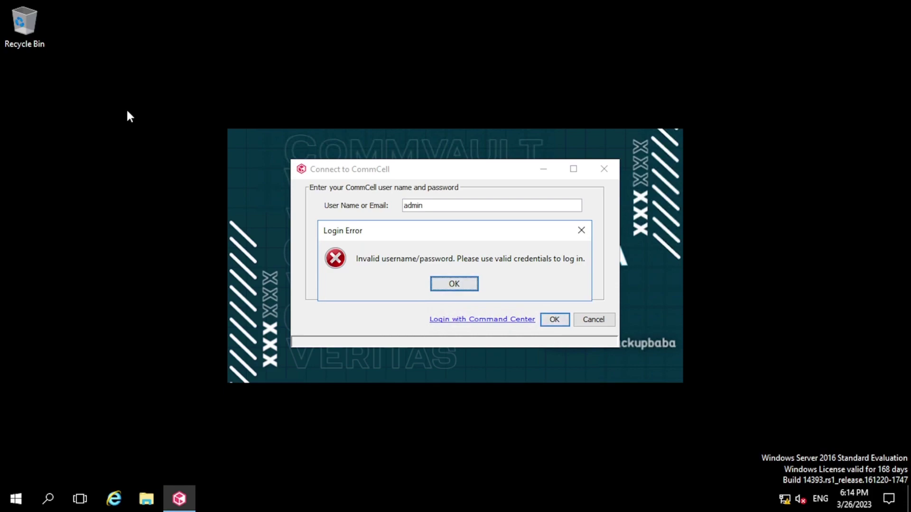
# Step: Dismiss the invalid login error, then retype the password and resubmit the login
pyautogui.press('Return')
pyautogui.click(454, 224)
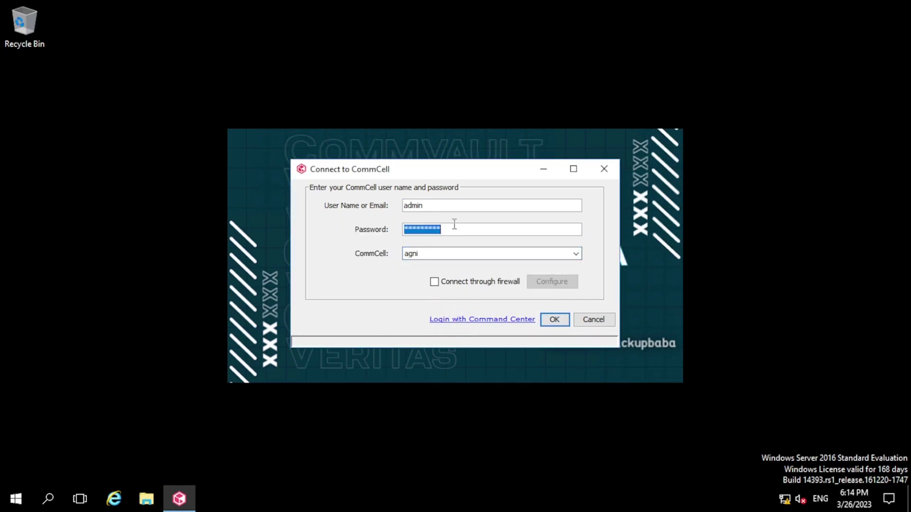
pyautogui.click(454, 224)
pyautogui.write('*********')
pyautogui.press('Return')
pyautogui.press('Return')
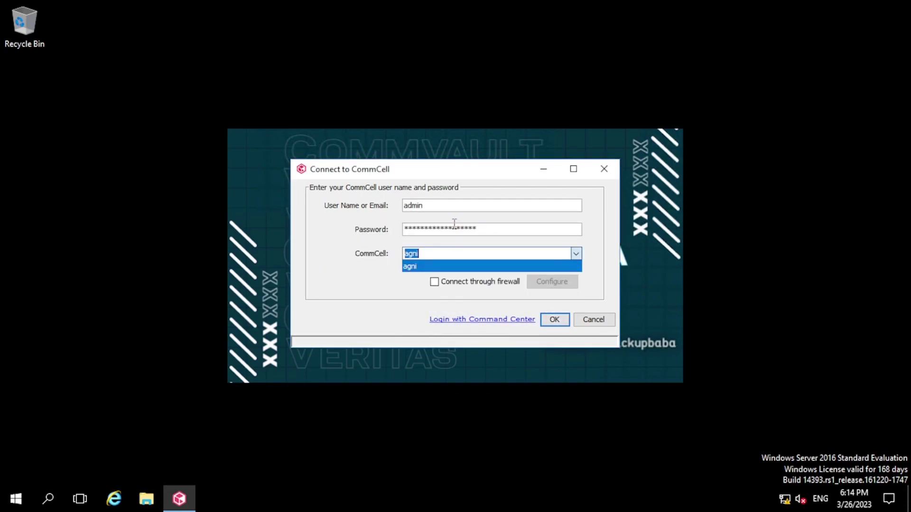
pyautogui.click(454, 224)
pyautogui.write('******')
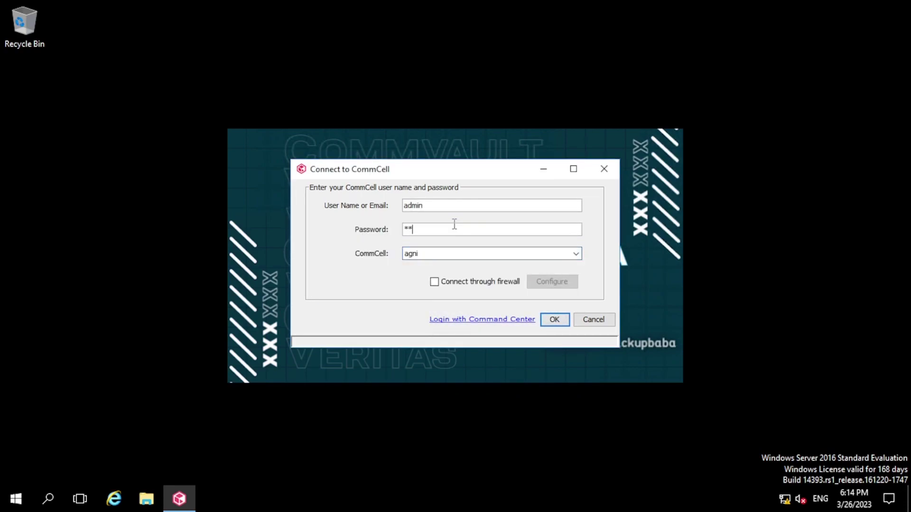
pyautogui.write('****')
pyautogui.press('Return')
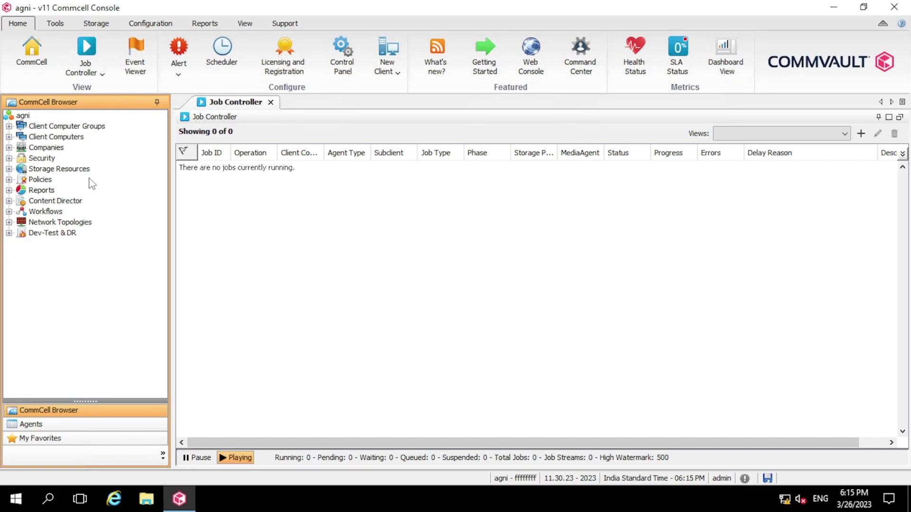
# Step: Expand Storage Resources > MediaAgents and open Properties for the agni MediaAgent
pyautogui.click(9, 169)
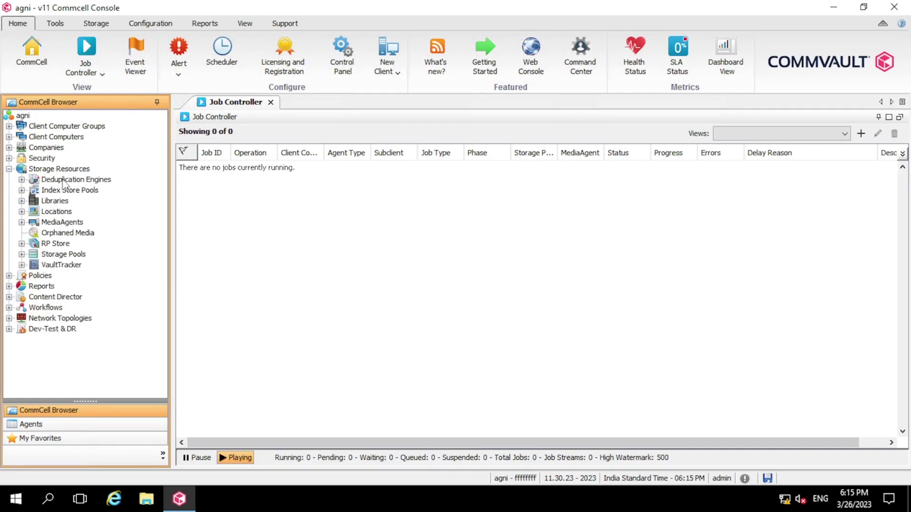
pyautogui.doubleClick(63, 222)
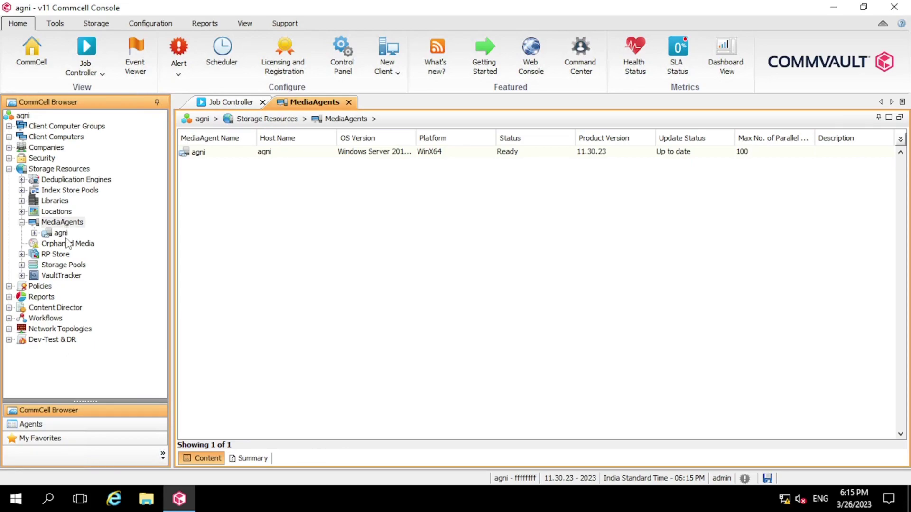
pyautogui.click(65, 234)
pyautogui.rightClick(66, 237)
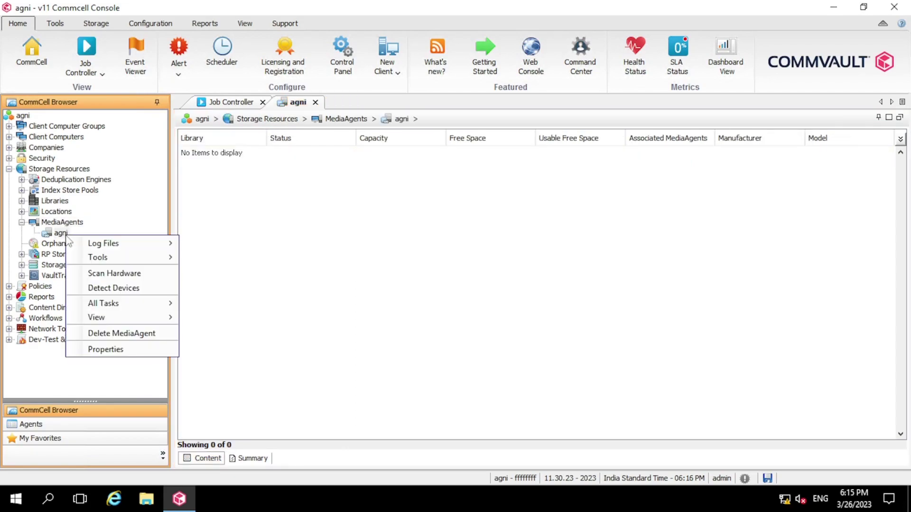
pyautogui.click(154, 361)
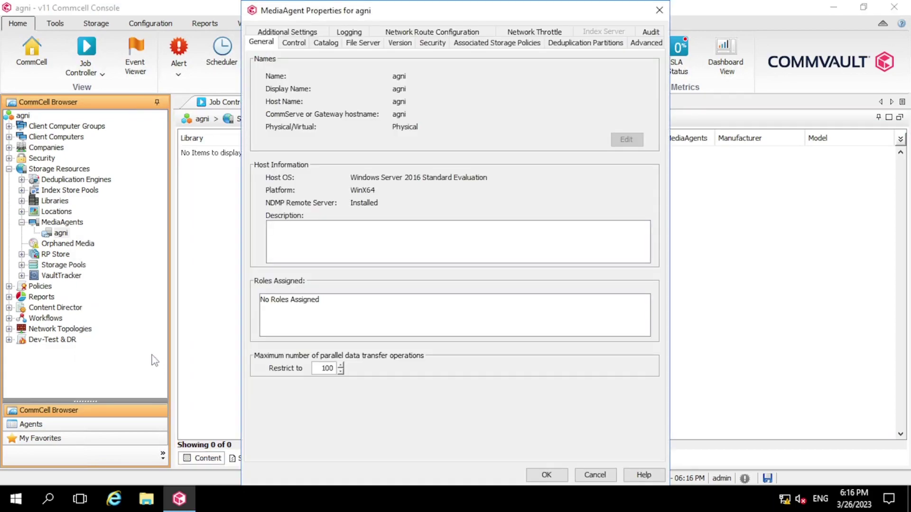
# Step: On the Catalog tab, create folder CV_Index on E: and choose it as the Index Directory
pyautogui.click(325, 43)
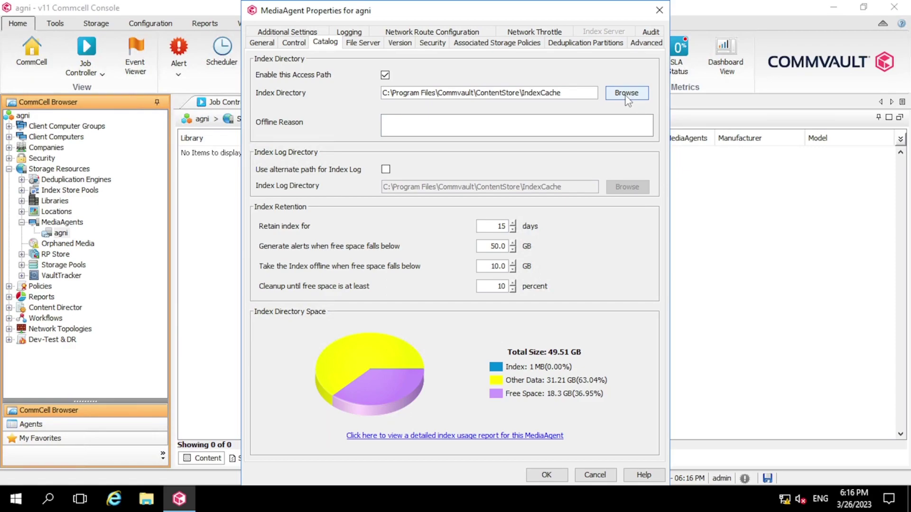
pyautogui.click(626, 93)
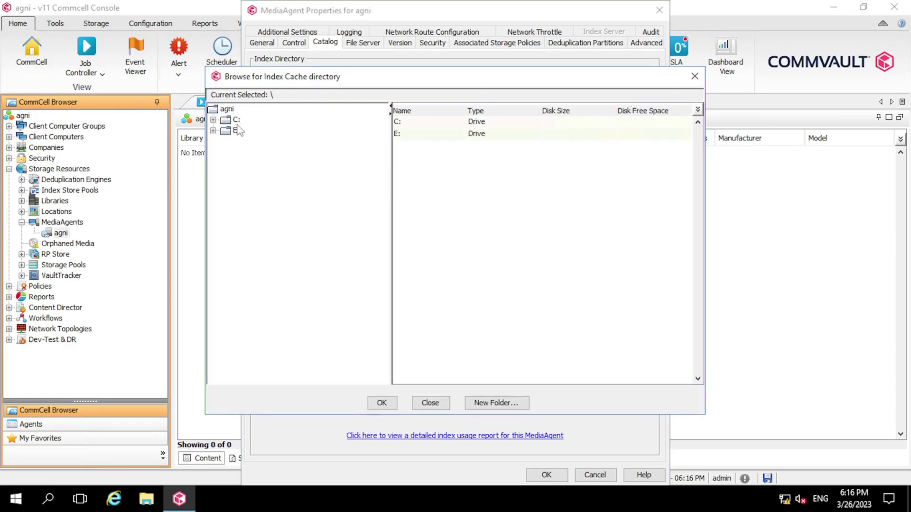
pyautogui.click(227, 134)
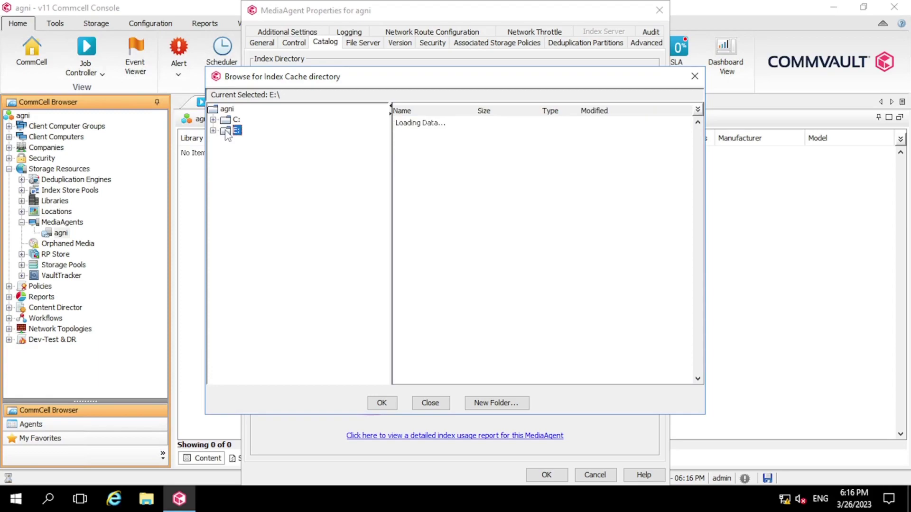
pyautogui.click(490, 405)
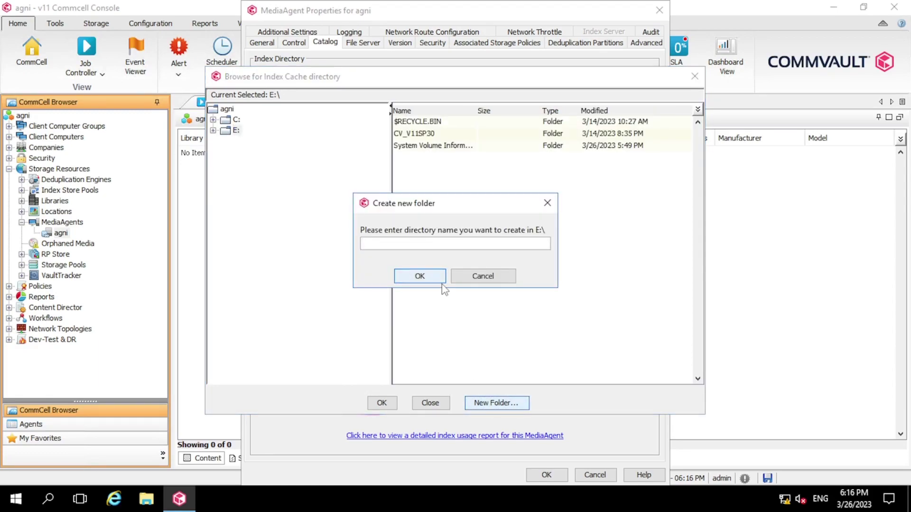
pyautogui.write('CV_Index')
pyautogui.press('Return')
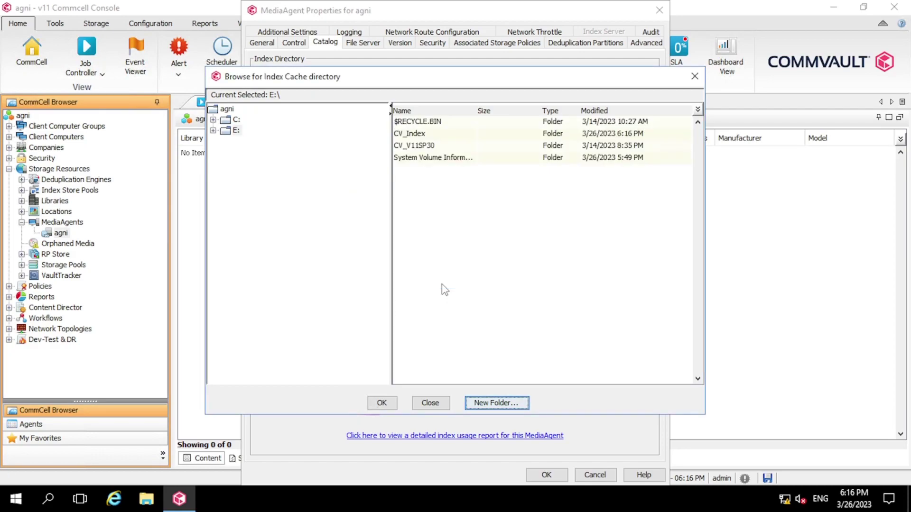
pyautogui.click(413, 133)
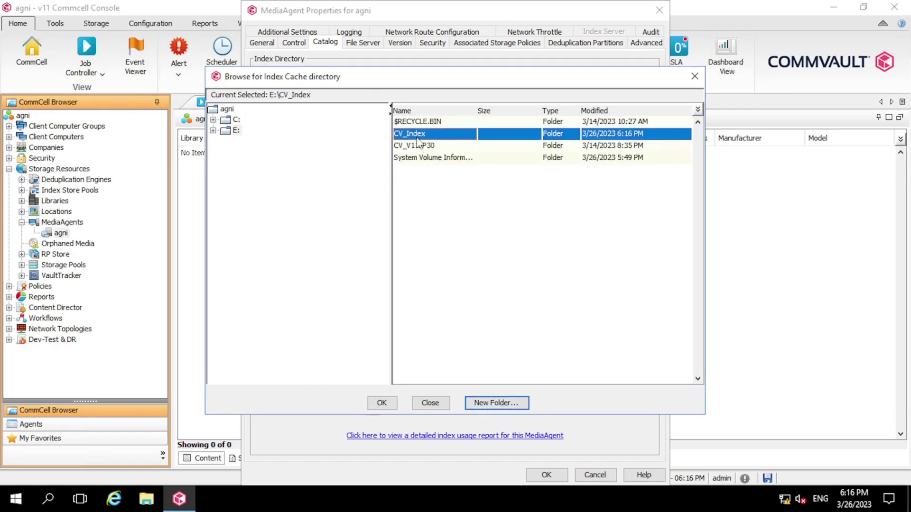
pyautogui.click(382, 403)
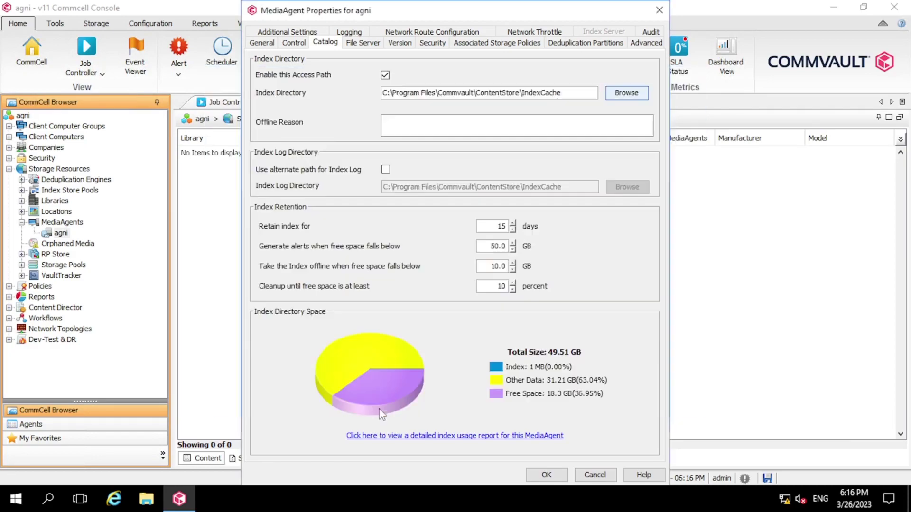
# Step: Save the MediaAgent properties, then autofit Job Controller's Operation column to show Catalog Migration job 4
pyautogui.click(546, 475)
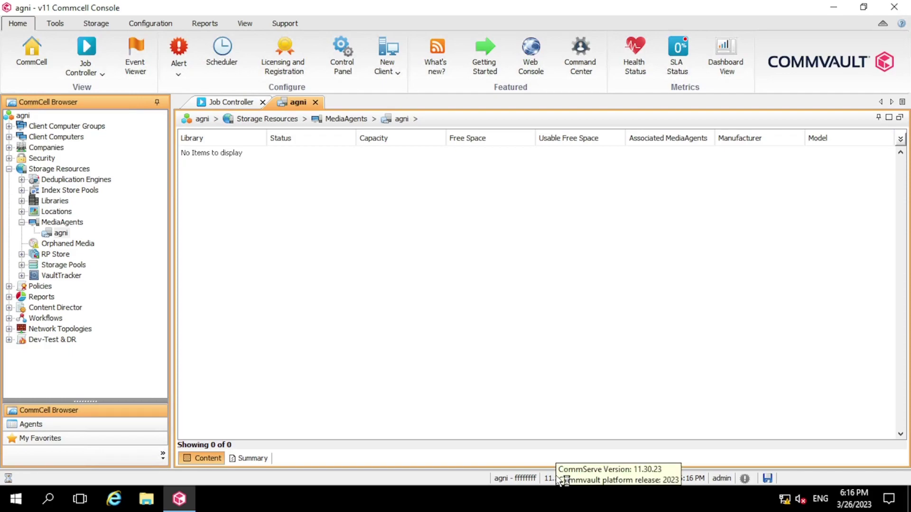
pyautogui.click(231, 103)
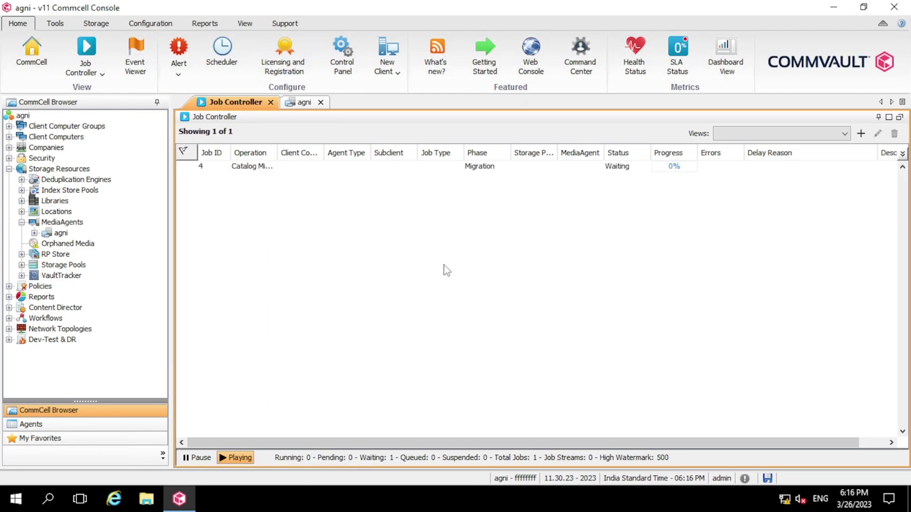
pyautogui.doubleClick(278, 152)
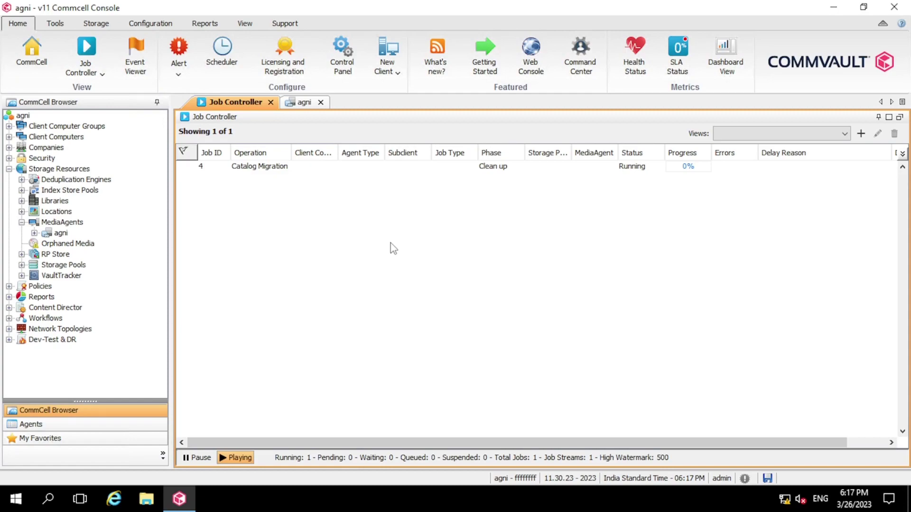
# Step: Open Catalog Migration job 4's details and review its Progress and General tabs
pyautogui.click(368, 174)
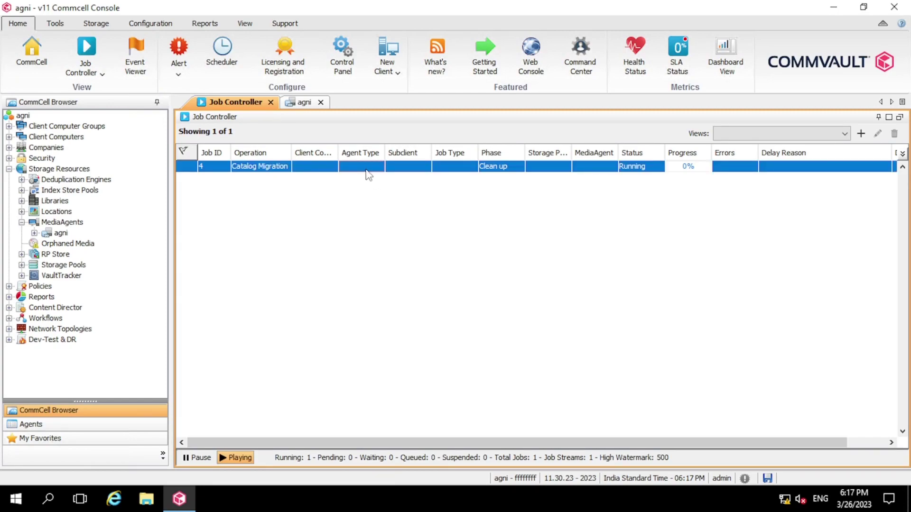
pyautogui.doubleClick(366, 170)
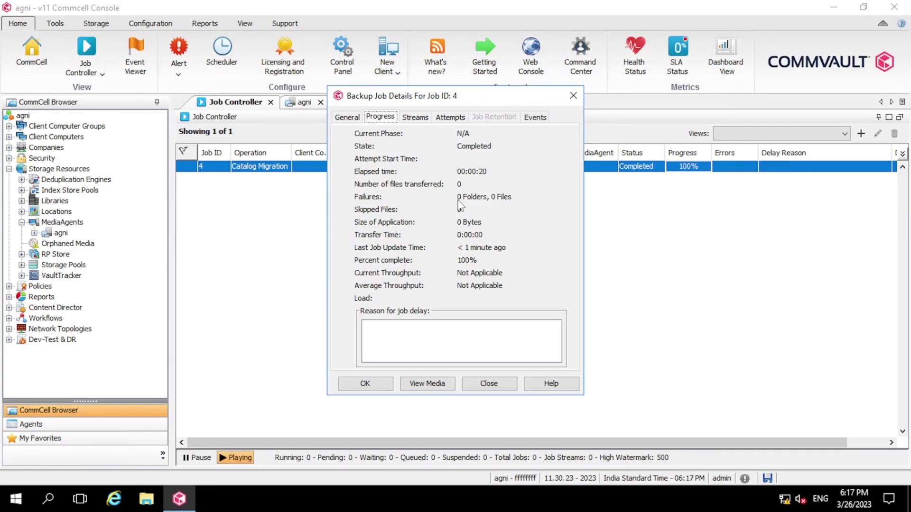
pyautogui.click(347, 118)
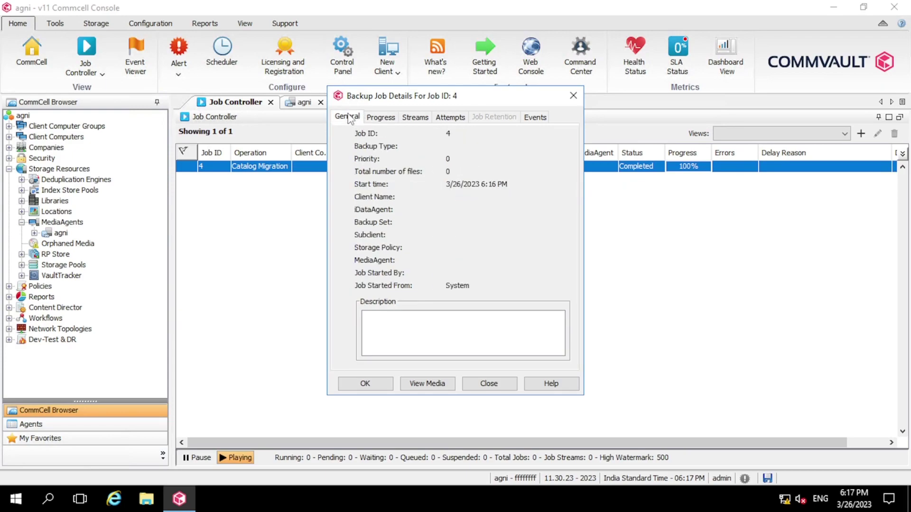
pyautogui.click(381, 118)
pyautogui.click(573, 95)
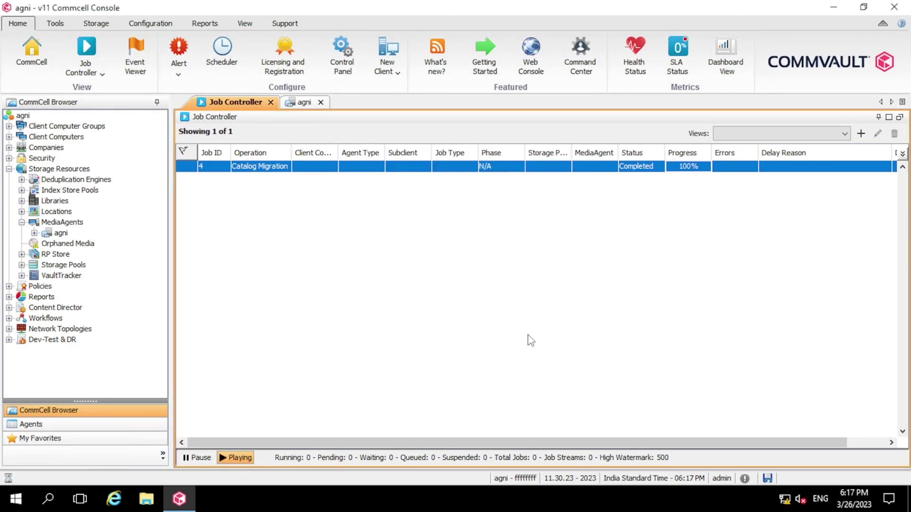